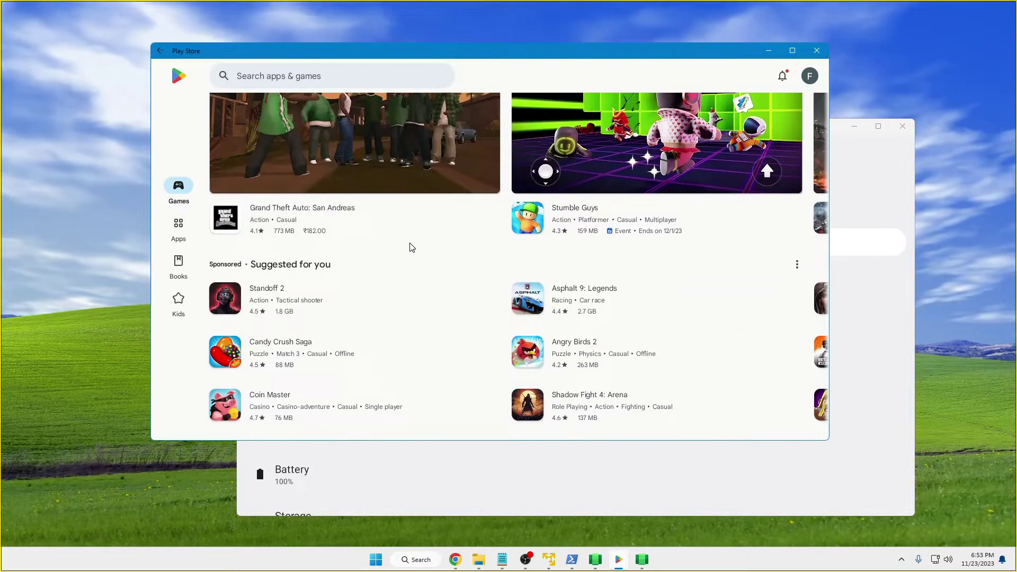
scroll(412, 247, down, 1)
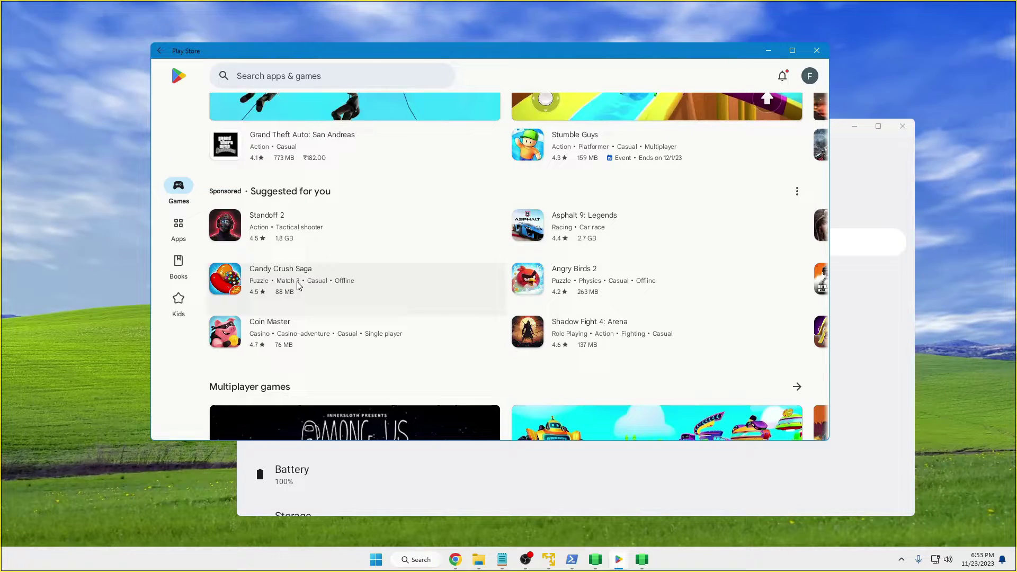
Step: Open Candy Crush Saga from the Games suggestions and start installing it
click(298, 285)
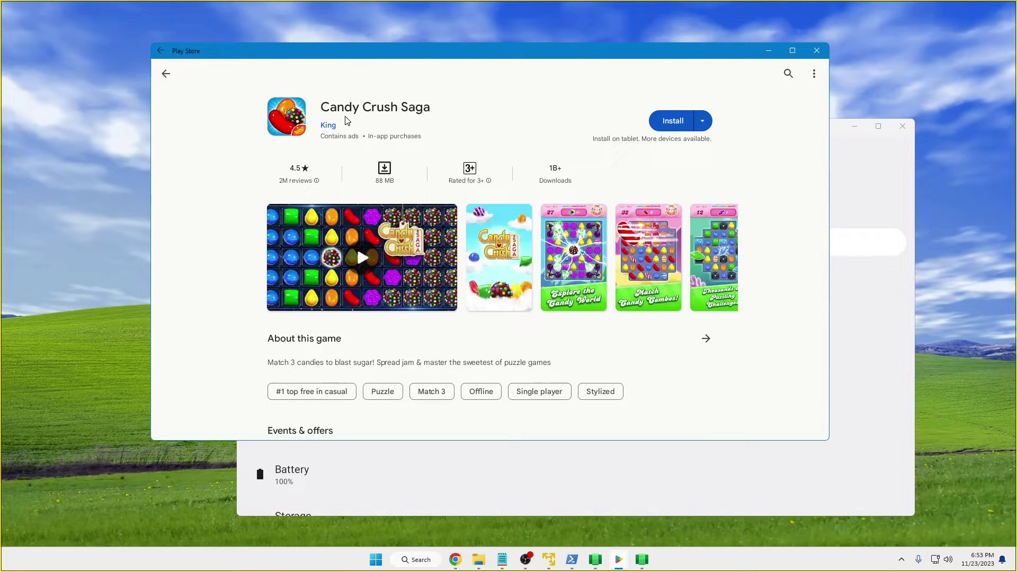
click(672, 121)
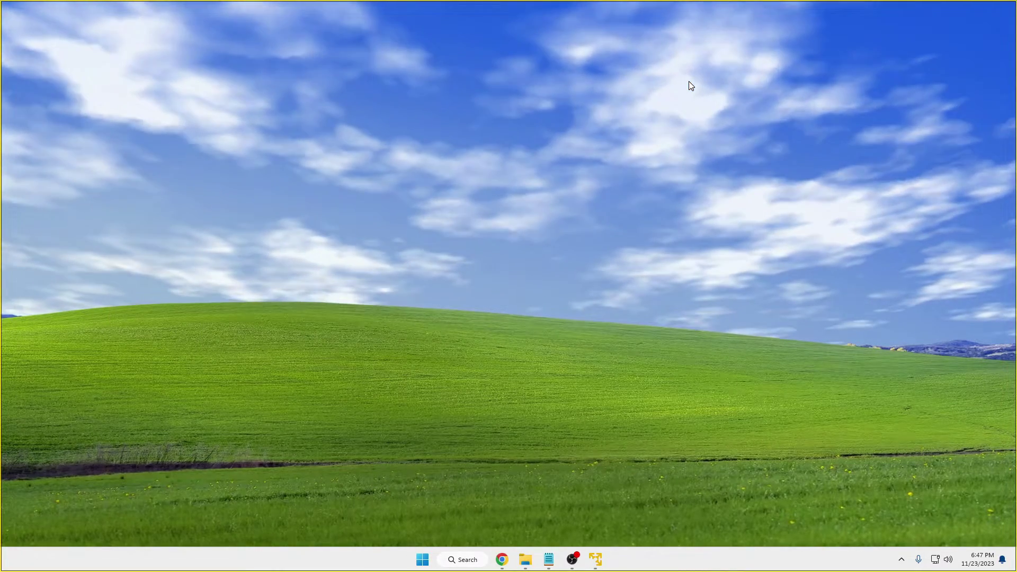
Step: Run appwiz.cpl from Windows Search to bring up Programs and Features
click(462, 551)
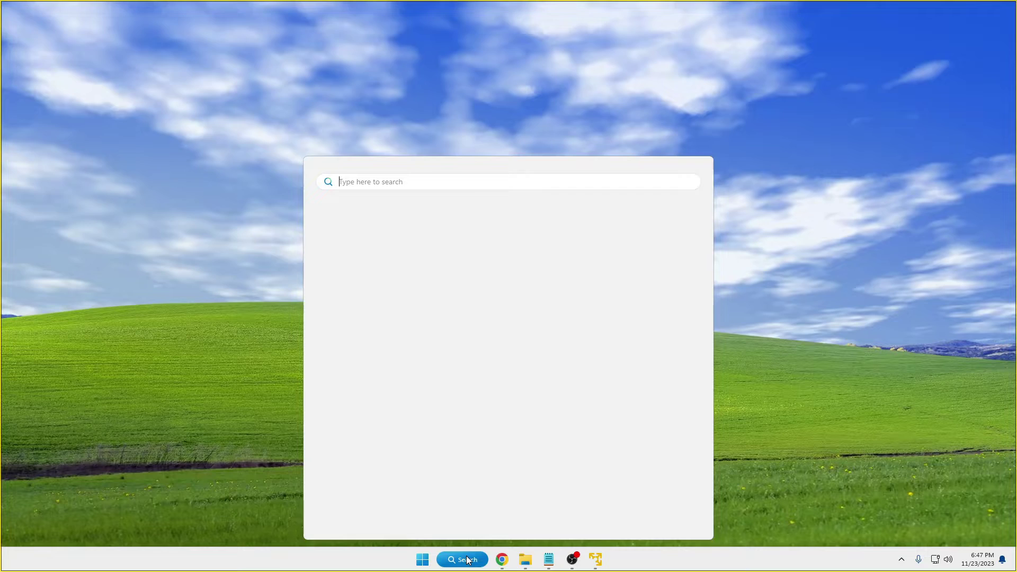
text(app)
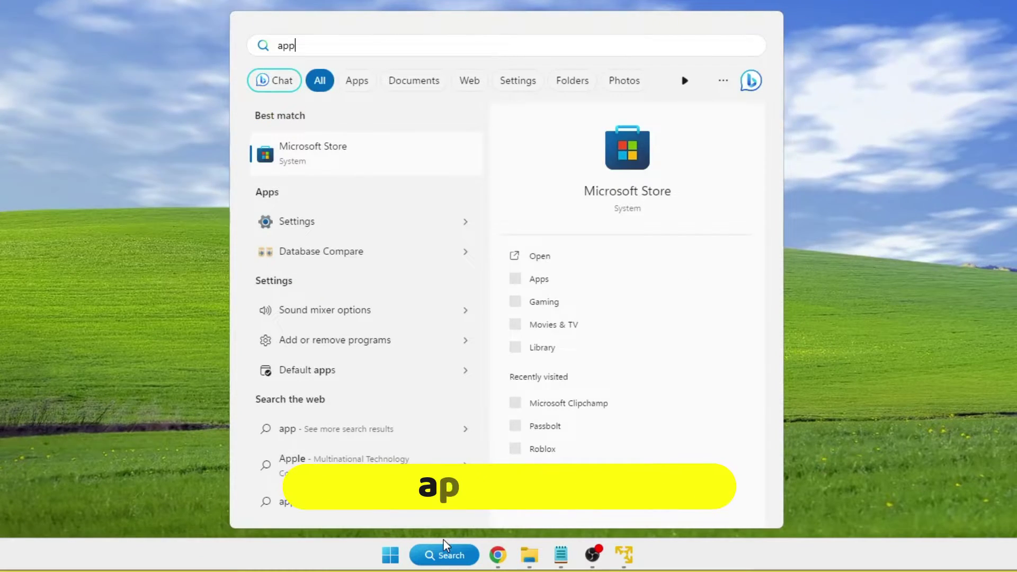
text(wiz)
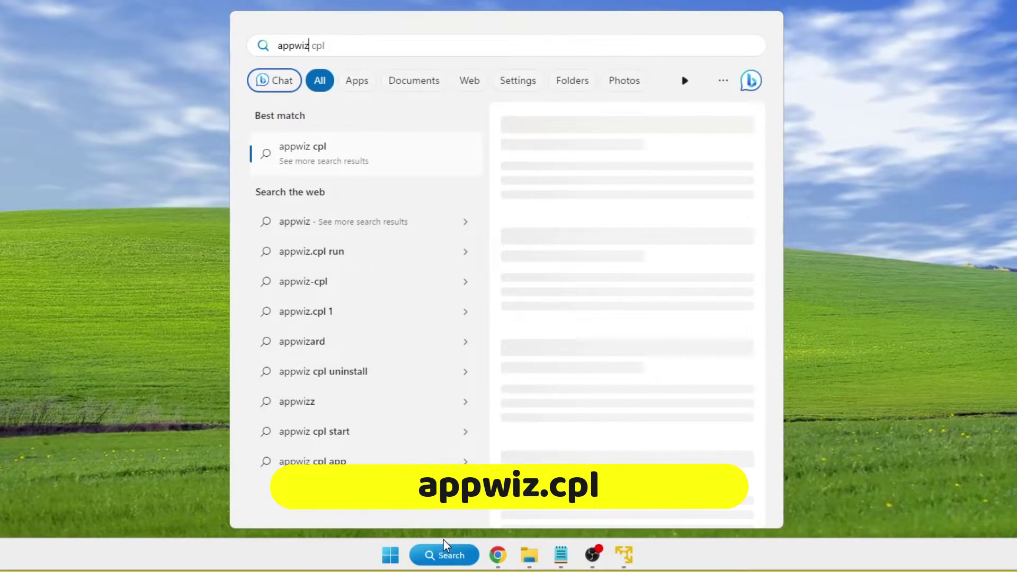
text(.cpl)
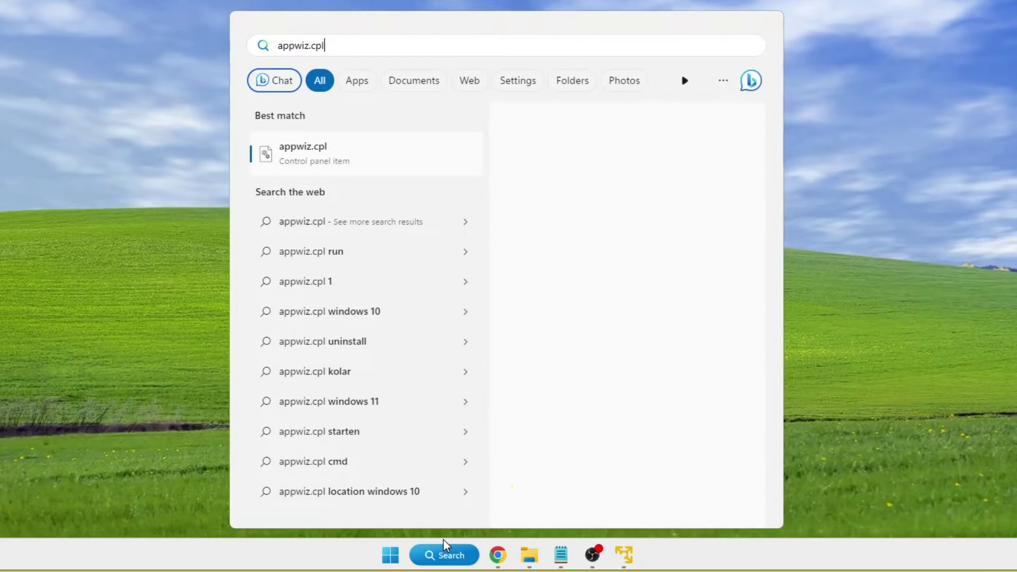
key(Return)
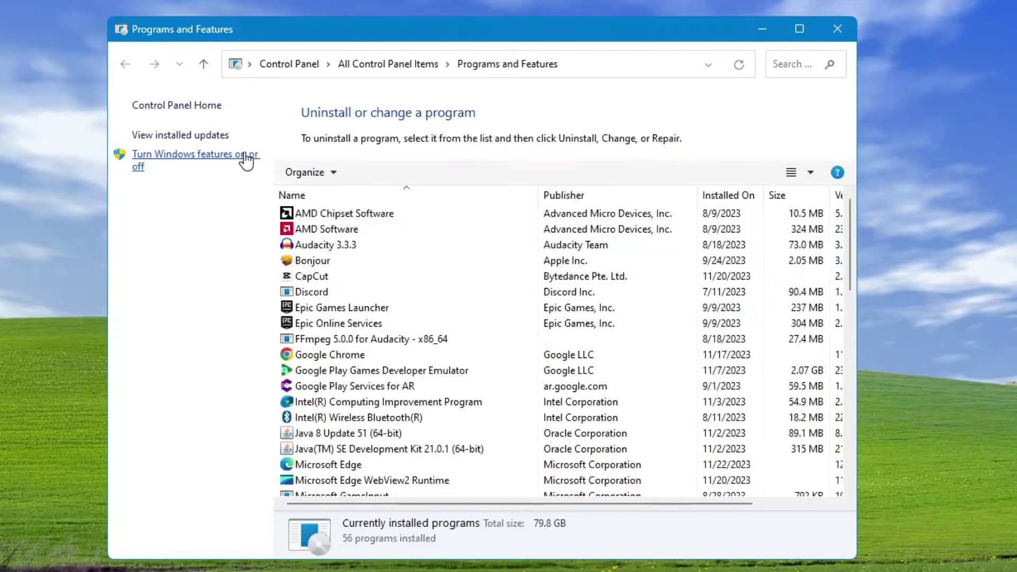
Step: Turn on Virtual Machine Platform in Windows Features and confirm with OK
click(214, 165)
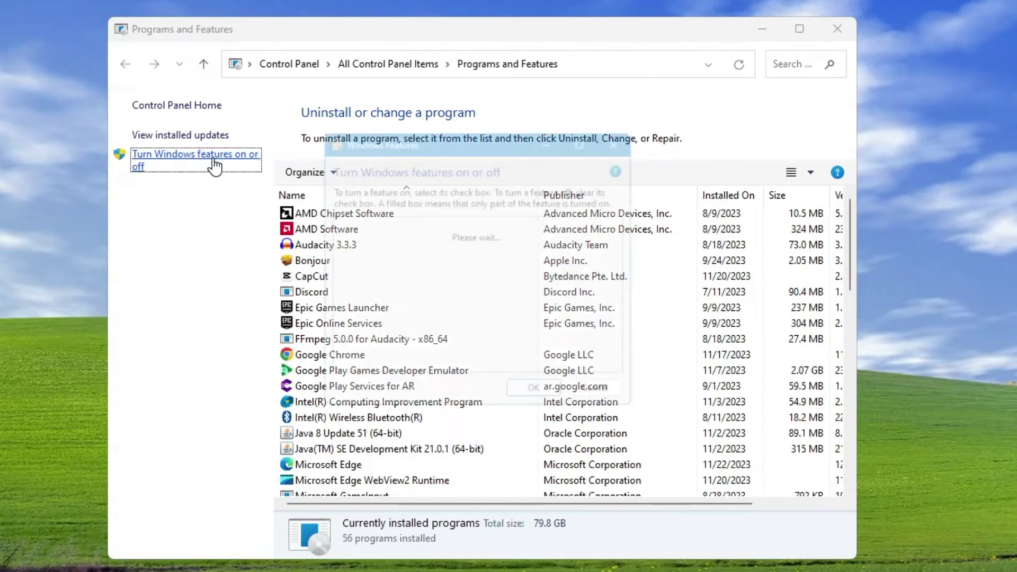
scroll(477, 286, down, 7)
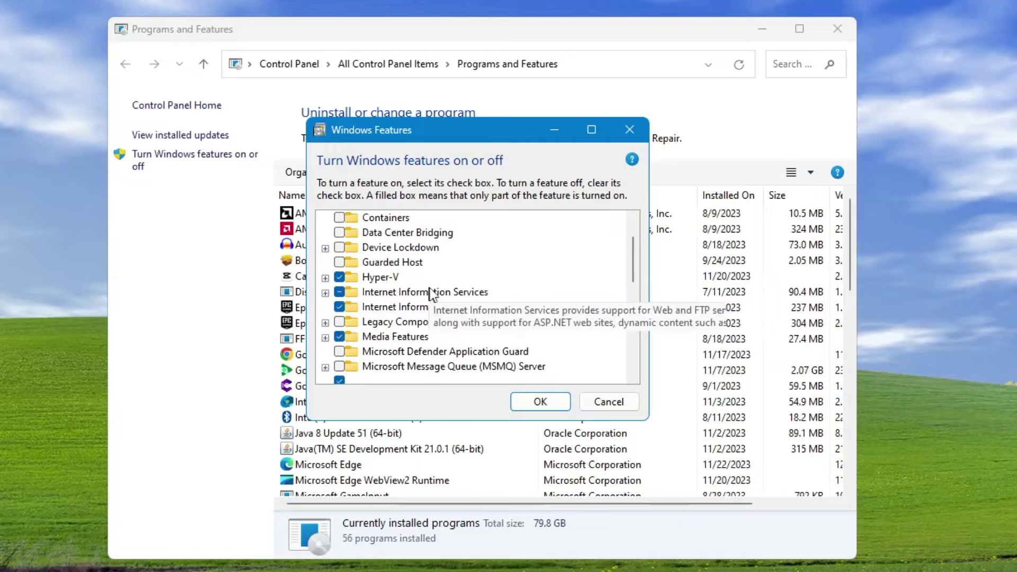
click(392, 308)
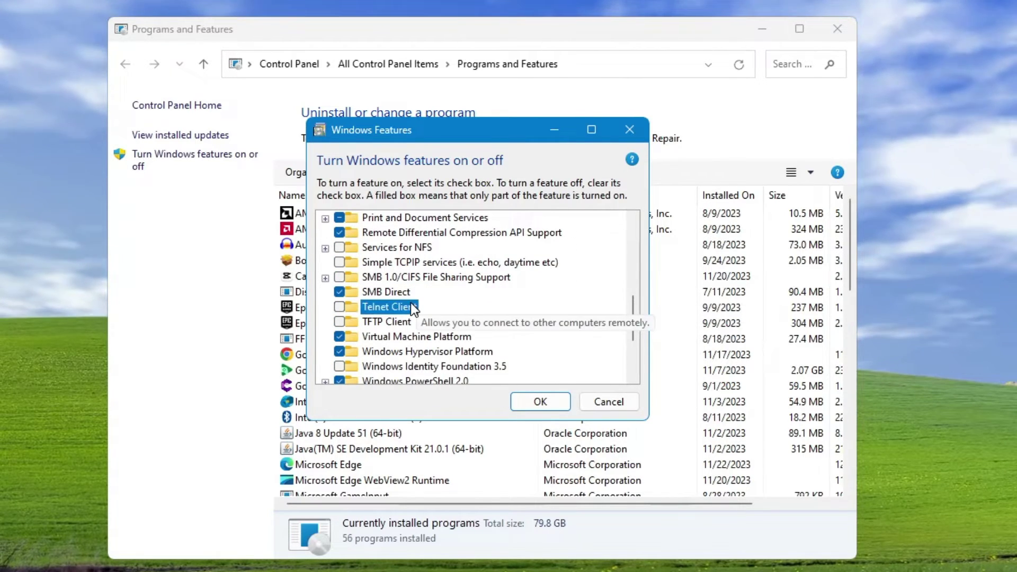
click(385, 337)
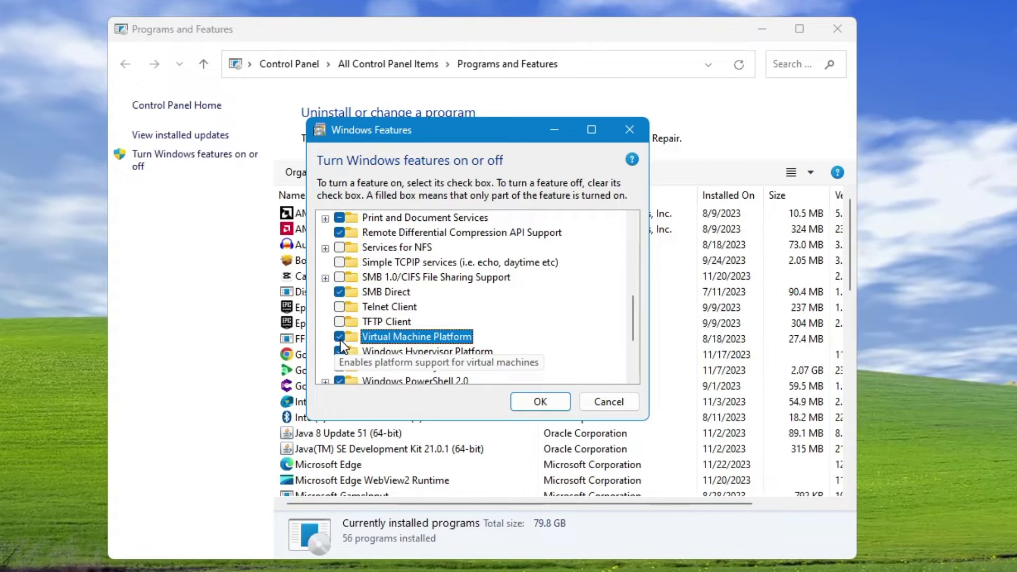
click(549, 406)
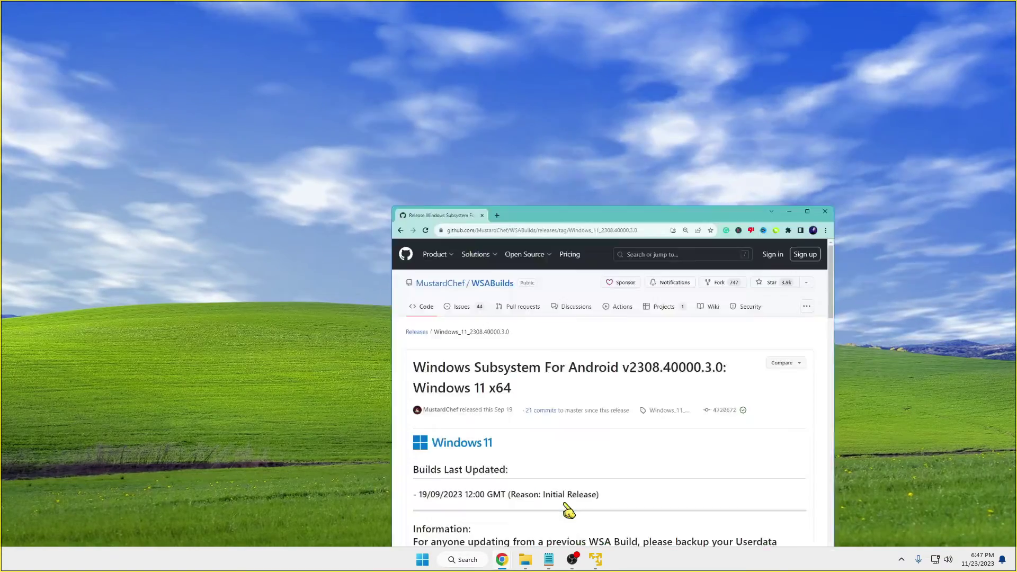
Step: Download the WSA MindTheGapps-13.0-RemovedAmazon .7z release asset and check its download progress
drag(630, 95, 529, 46)
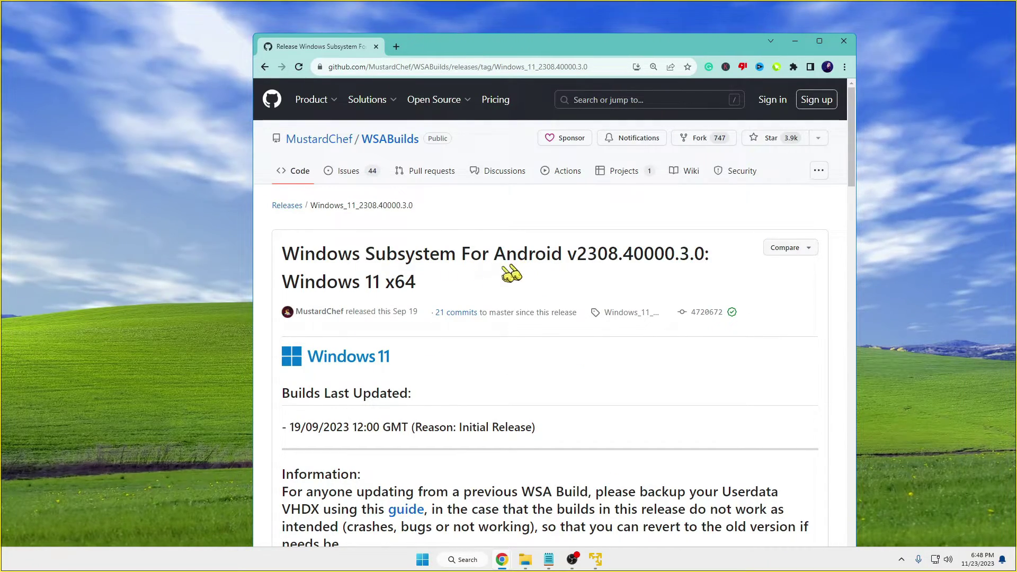
scroll(463, 278, down, 5)
scroll(463, 278, down, 20)
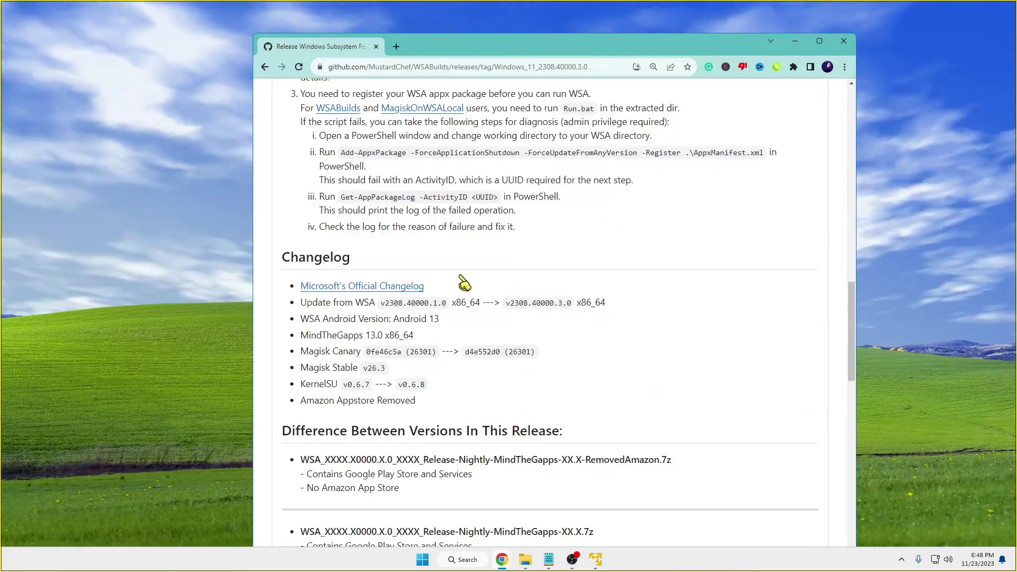
scroll(461, 284, down, 9)
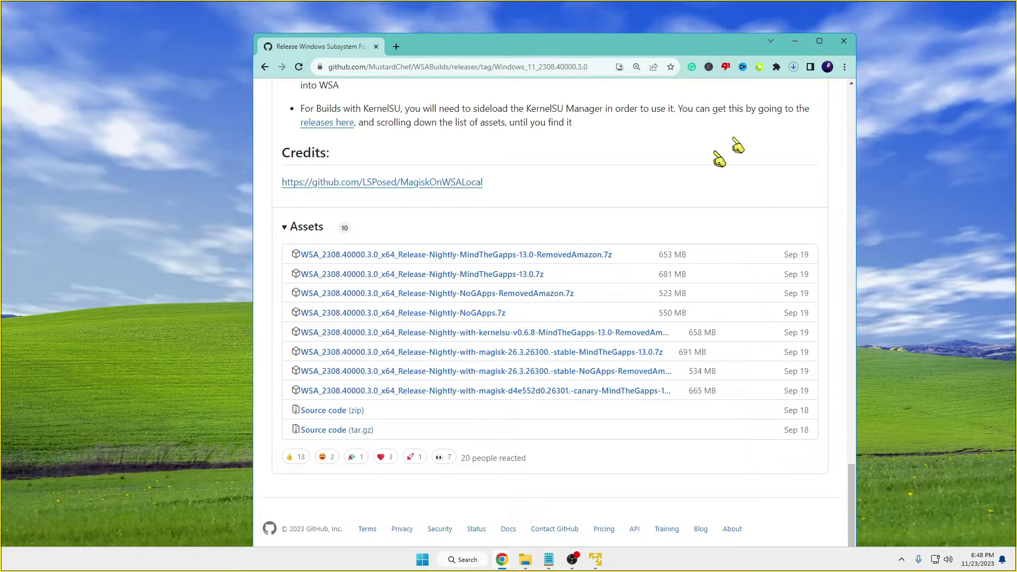
click(793, 67)
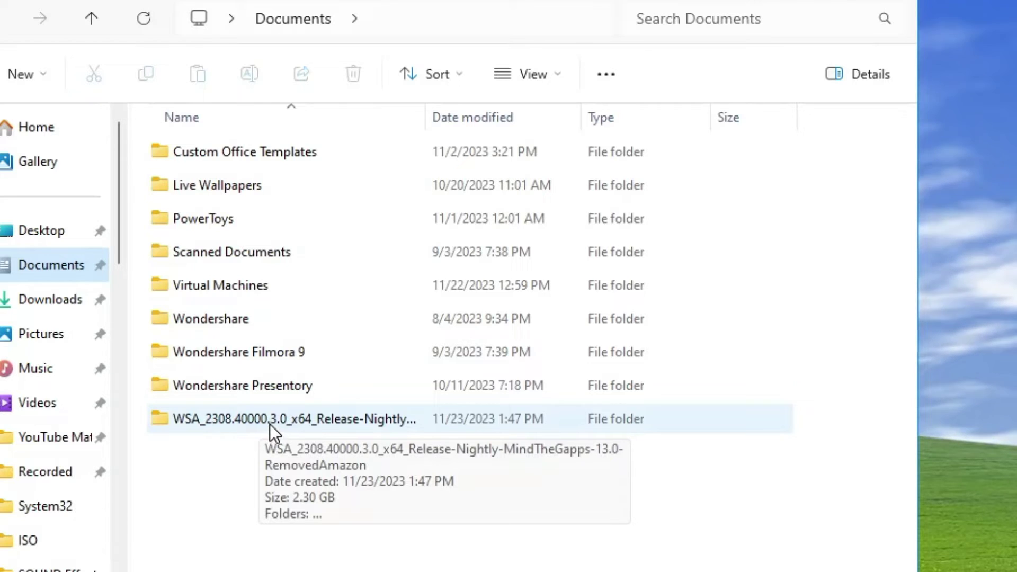
Step: Open the extracted WSA folder and its WSA_2308.40000.3.0_x64 subfolder
right_click(270, 421)
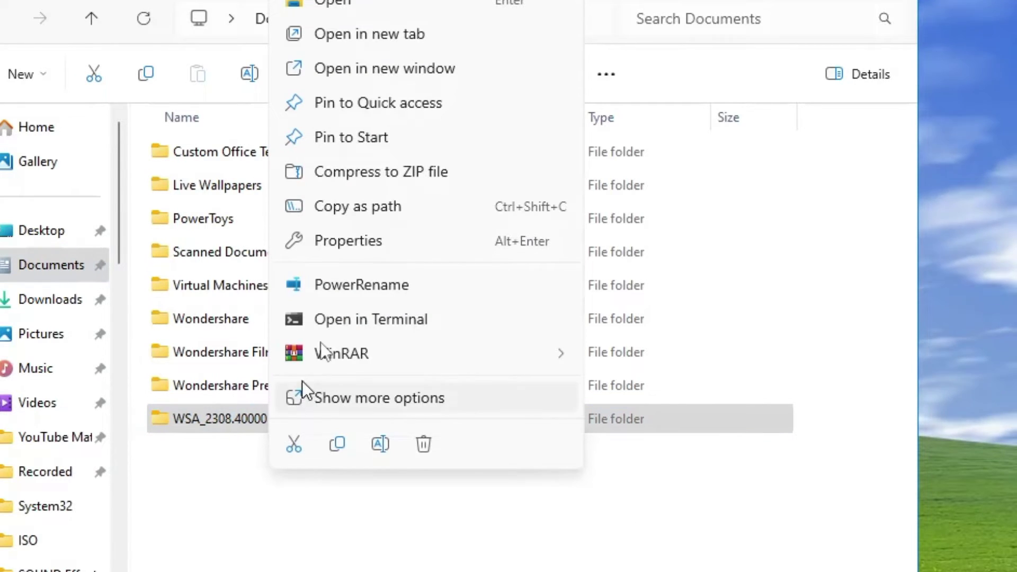
click(244, 474)
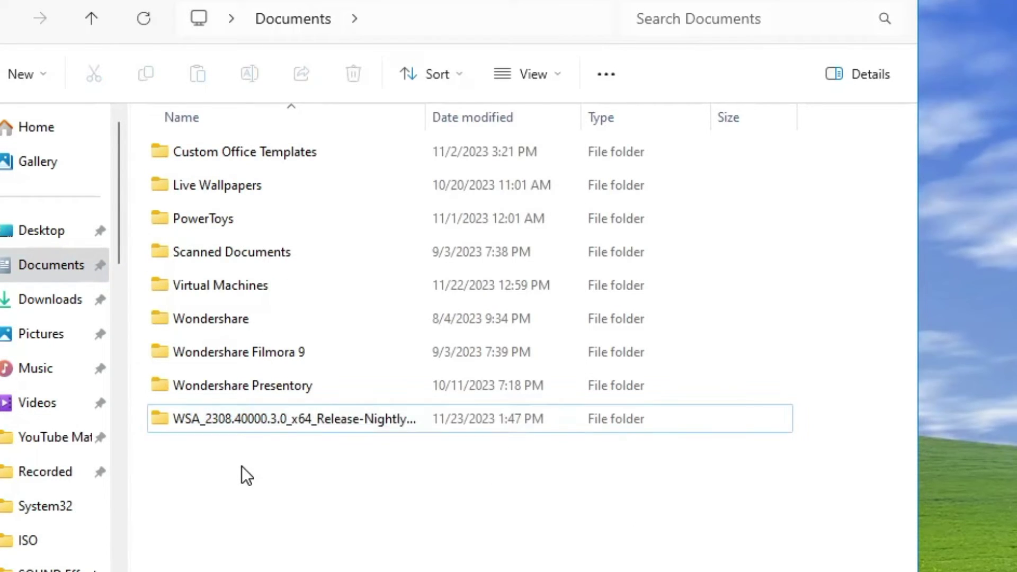
double_click(271, 418)
click(250, 142)
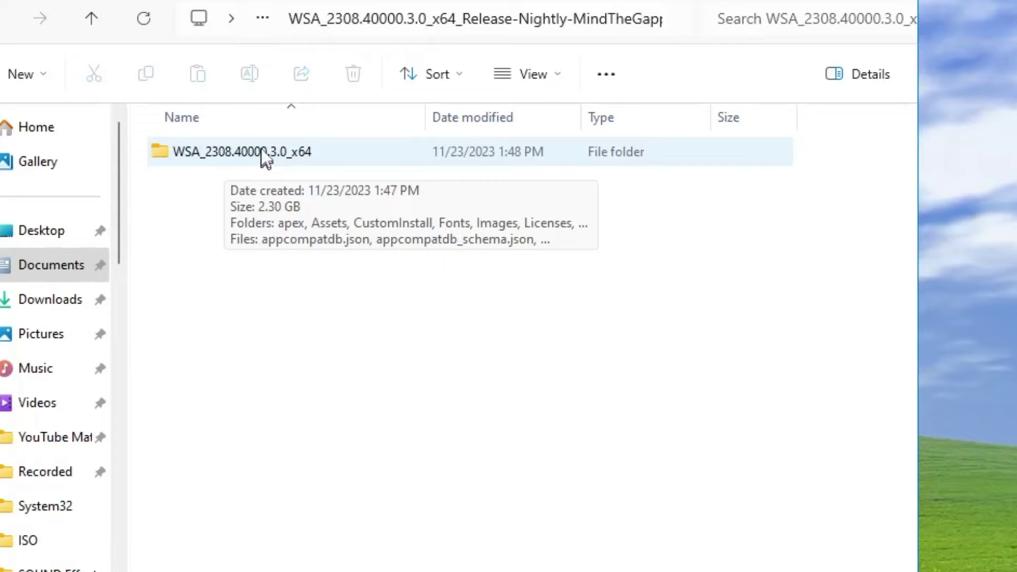
double_click(253, 151)
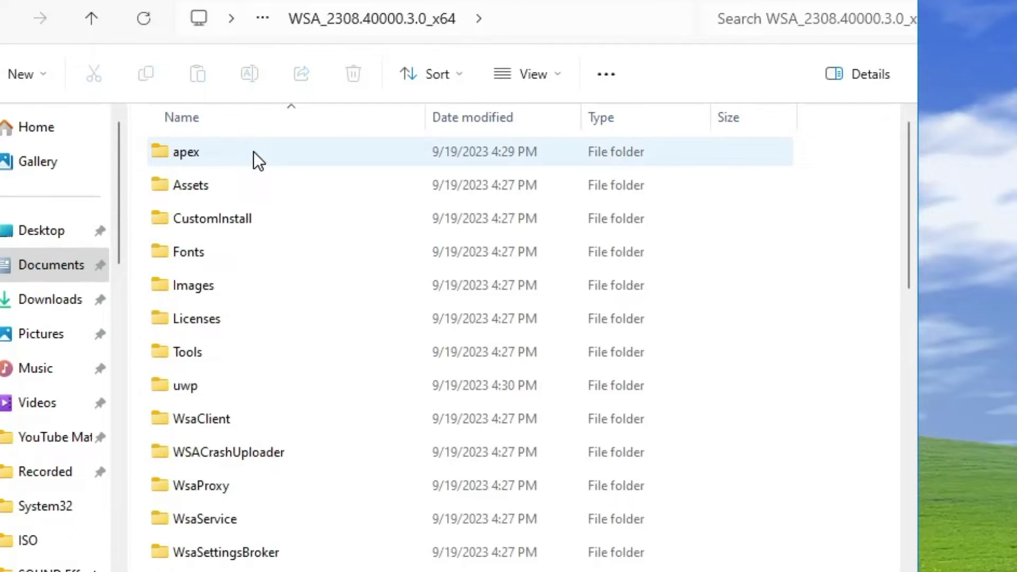
Step: Run the Run.bat install script from the WSA_2308.40000.3.0_x64 folder
scroll(243, 190, down, 2)
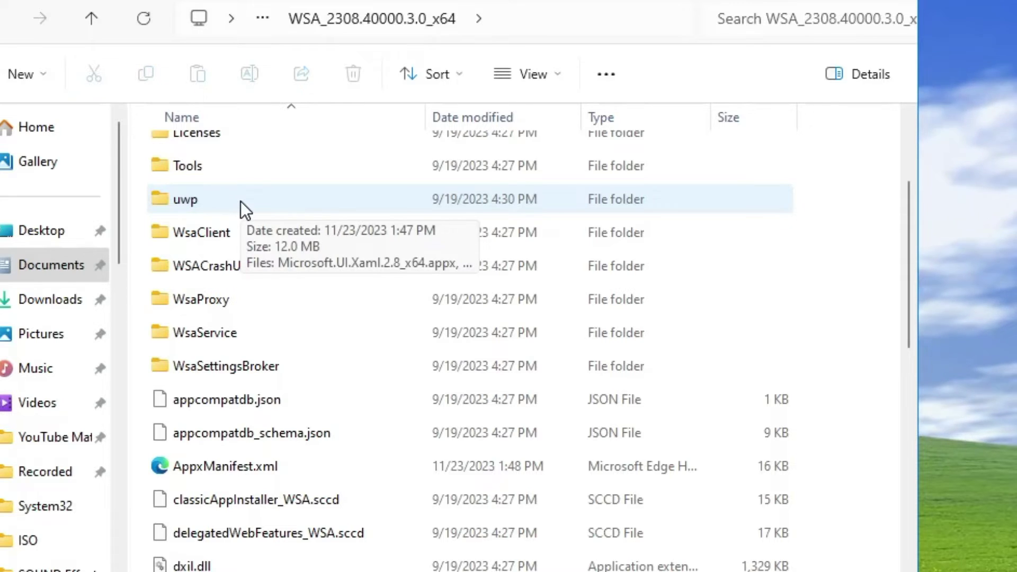
scroll(239, 204, down, 1)
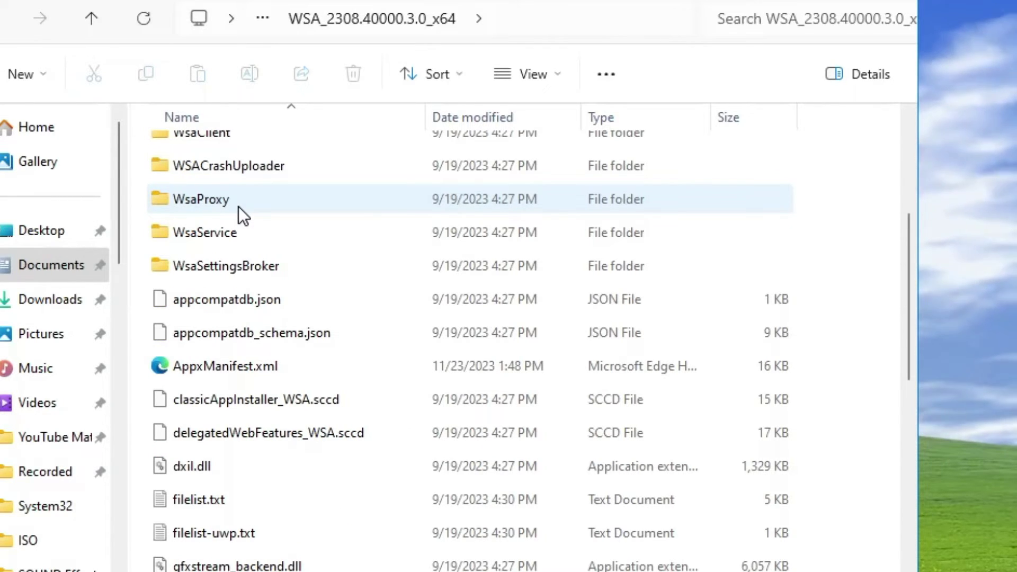
scroll(196, 377, down, 6)
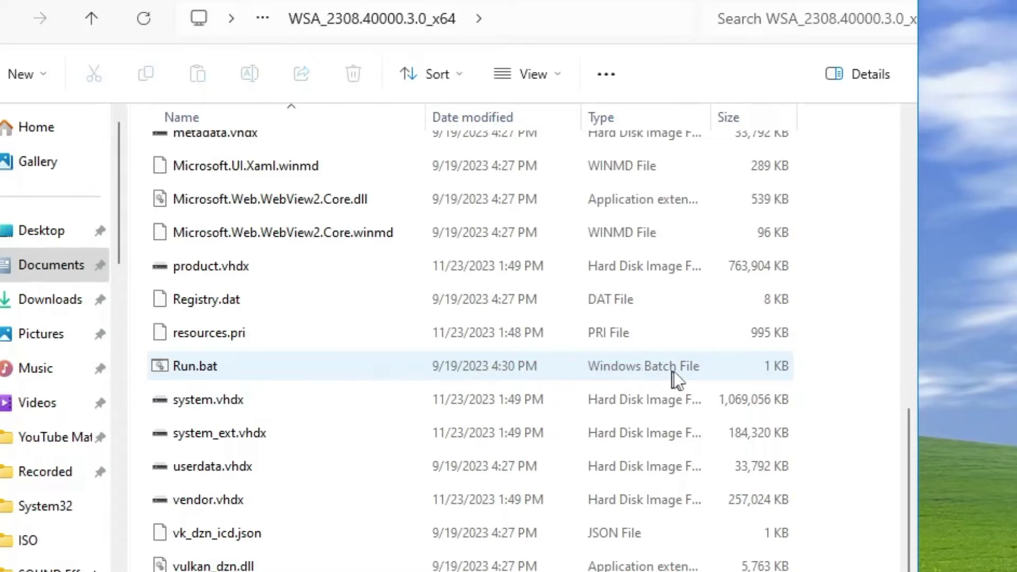
click(212, 371)
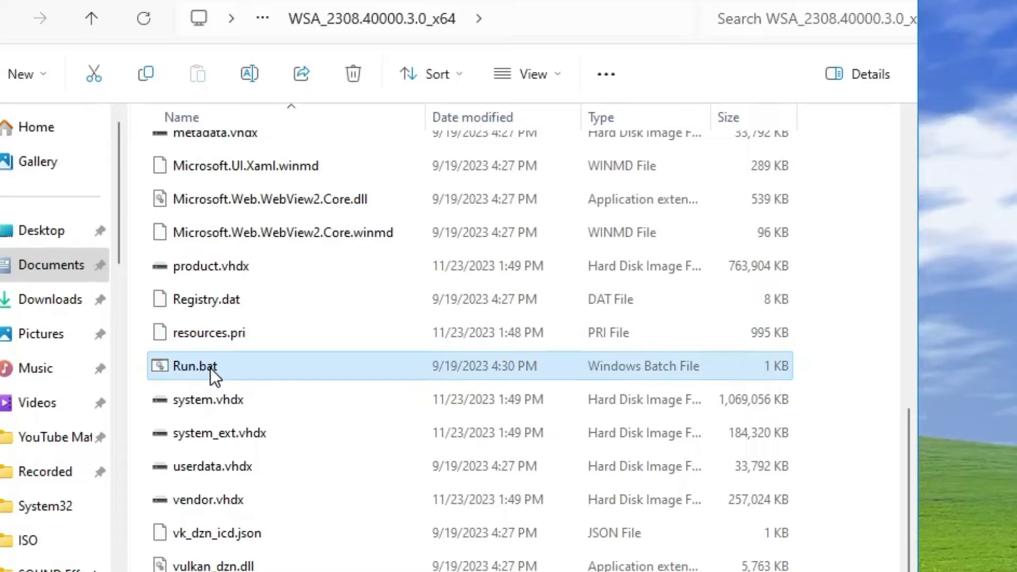
double_click(211, 367)
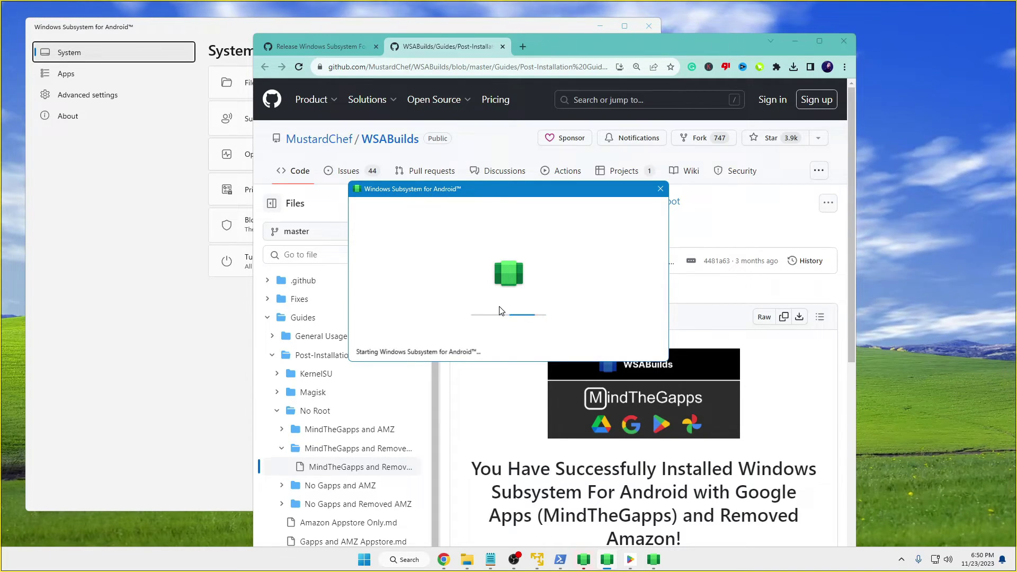
Step: Minimize the GitHub Chrome window once Windows Subsystem for Android has started
click(796, 42)
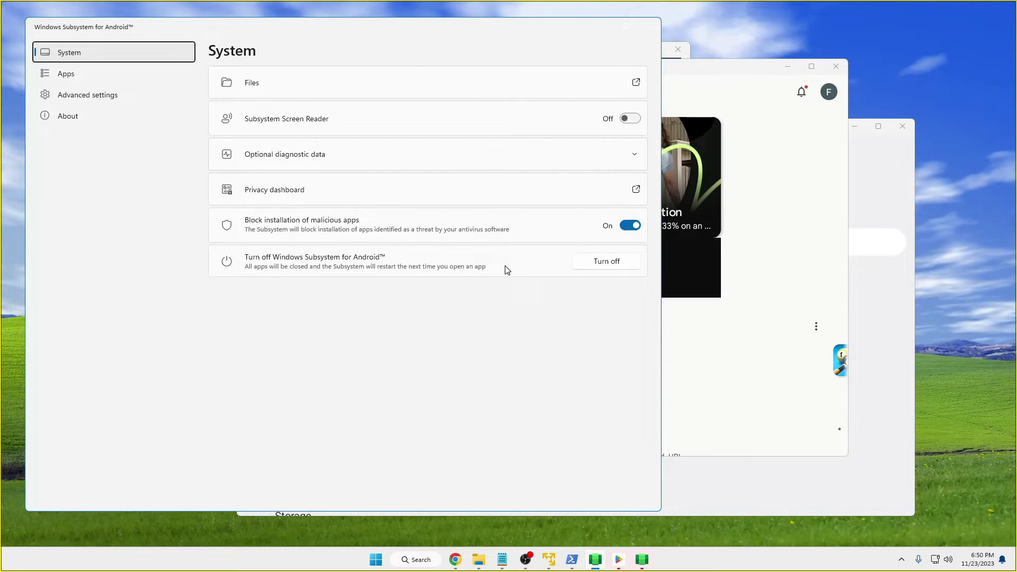
Step: Dismiss the Play Store notifications prompt, minimize WSA settings, and scroll the Apps home
click(704, 85)
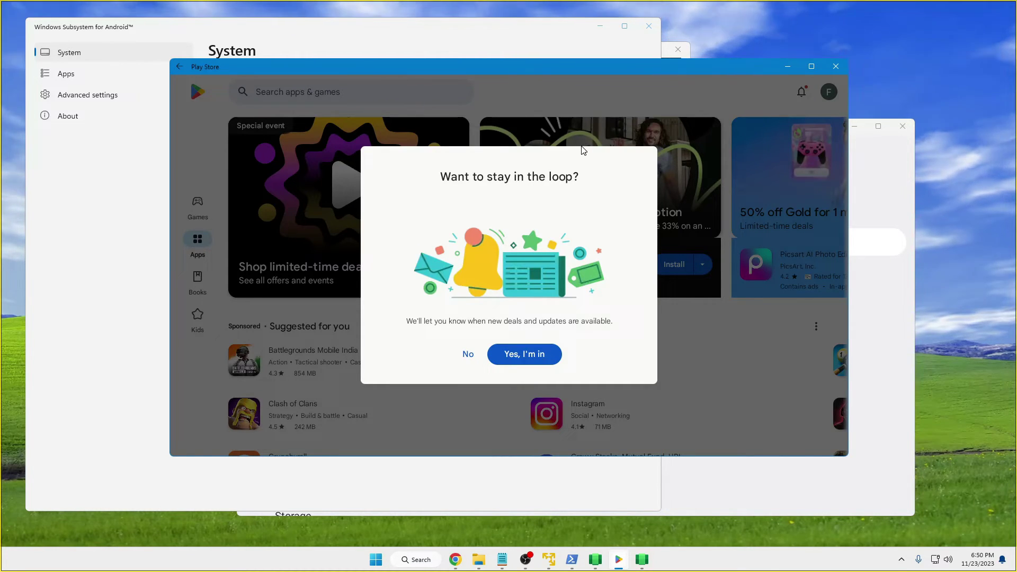
click(792, 110)
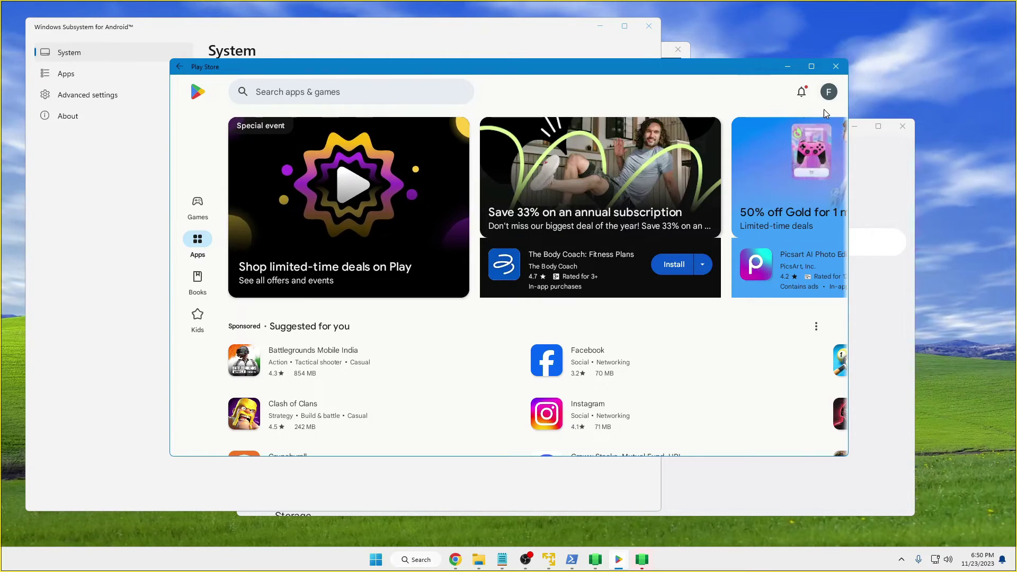
click(582, 29)
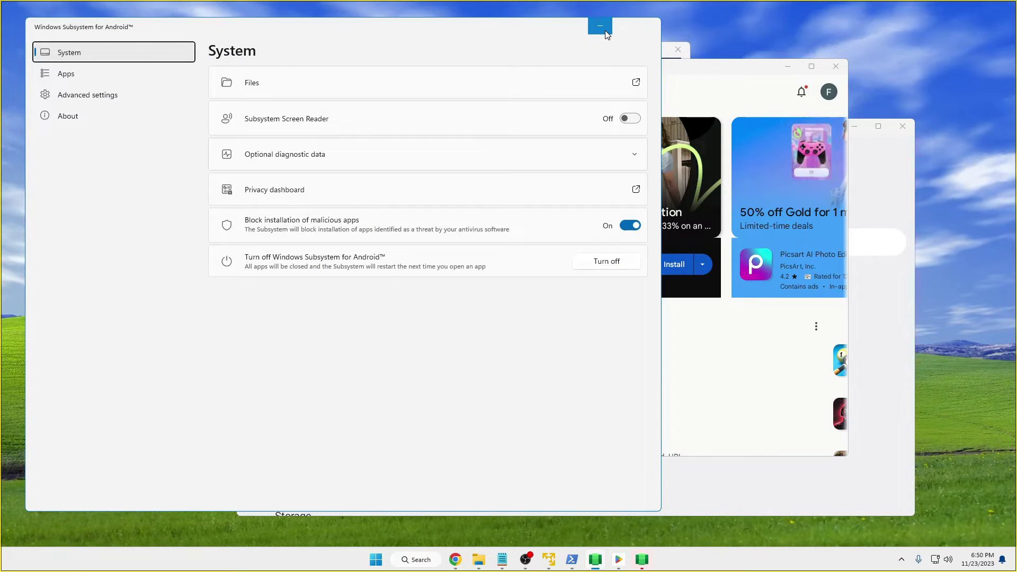
click(603, 33)
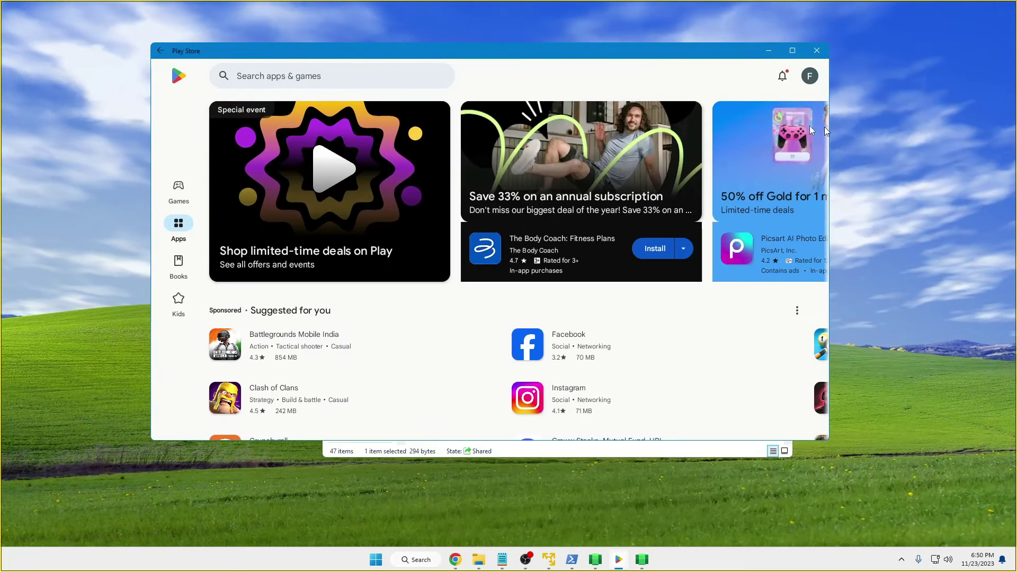
scroll(538, 341, down, 5)
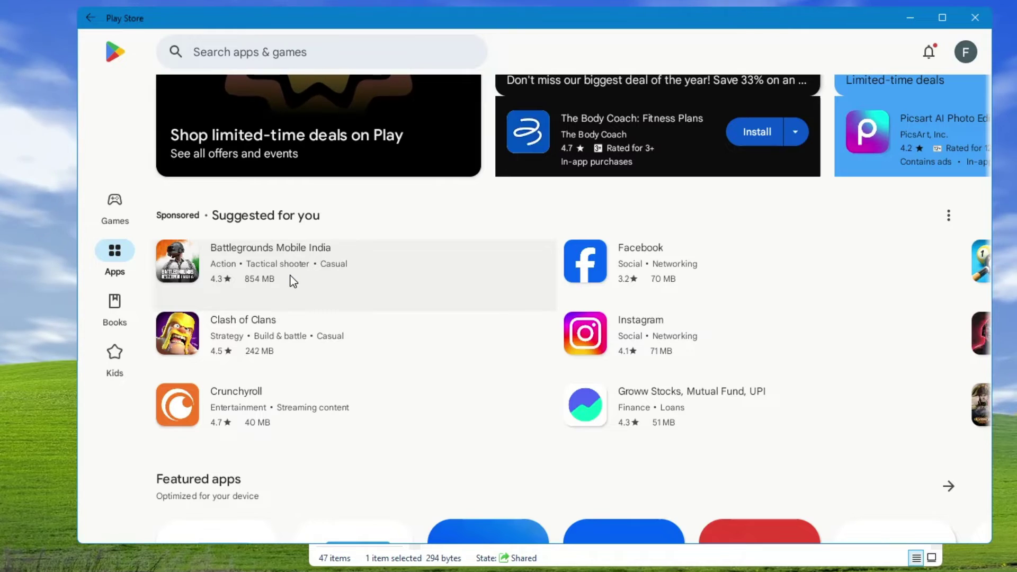
click(322, 271)
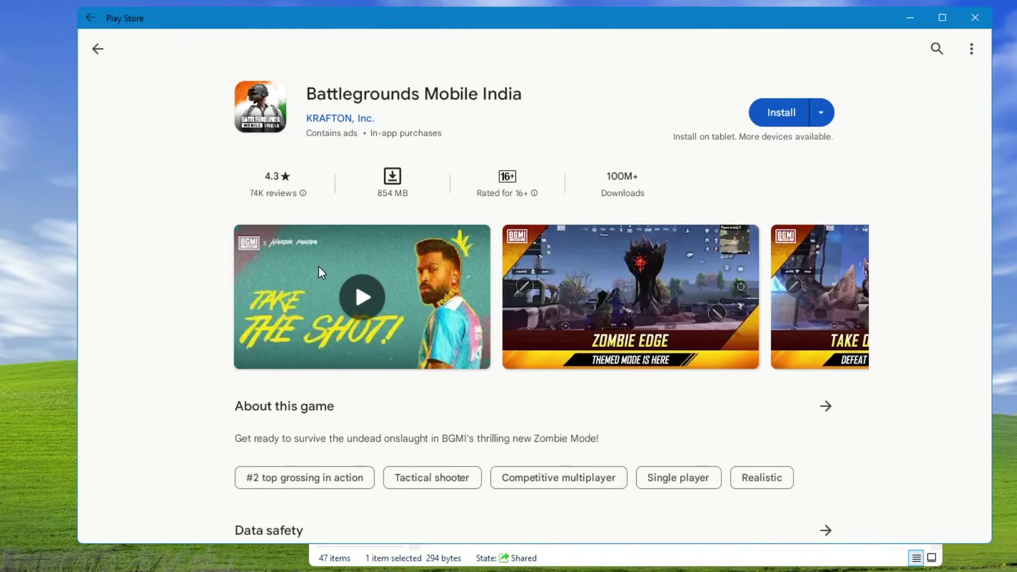
click(793, 121)
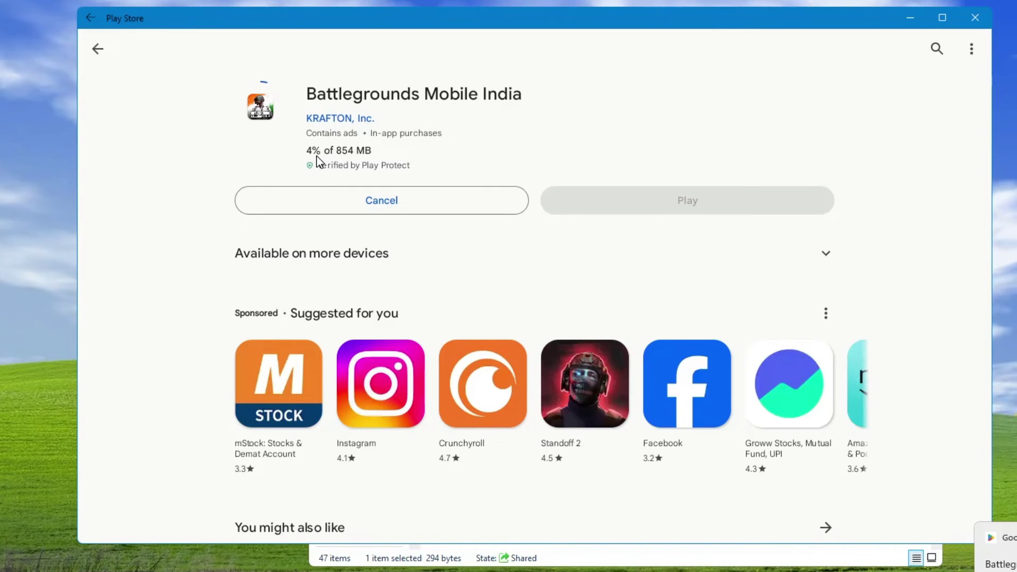
click(377, 202)
scroll(396, 265, down, 5)
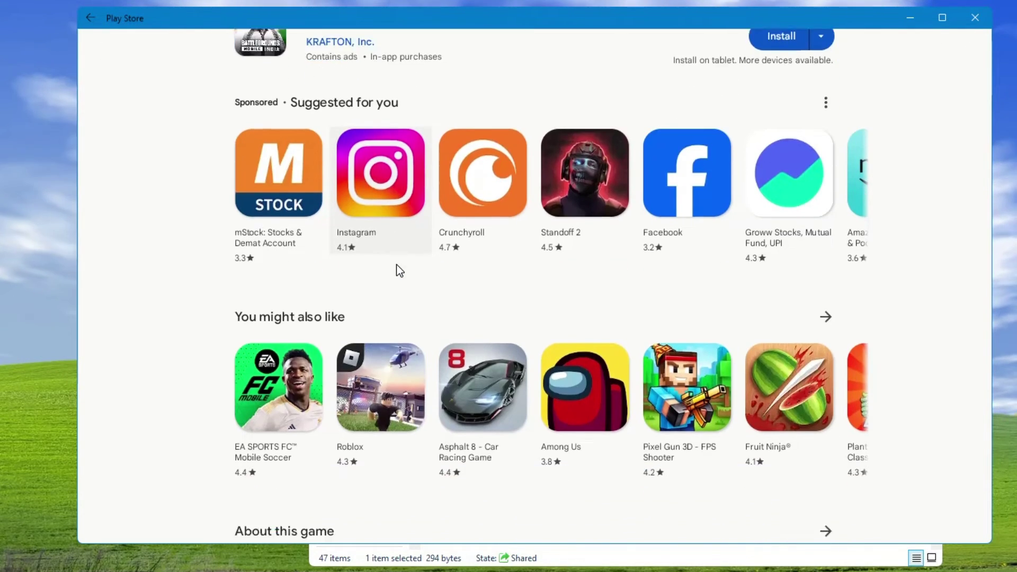
scroll(236, 125, up, 5)
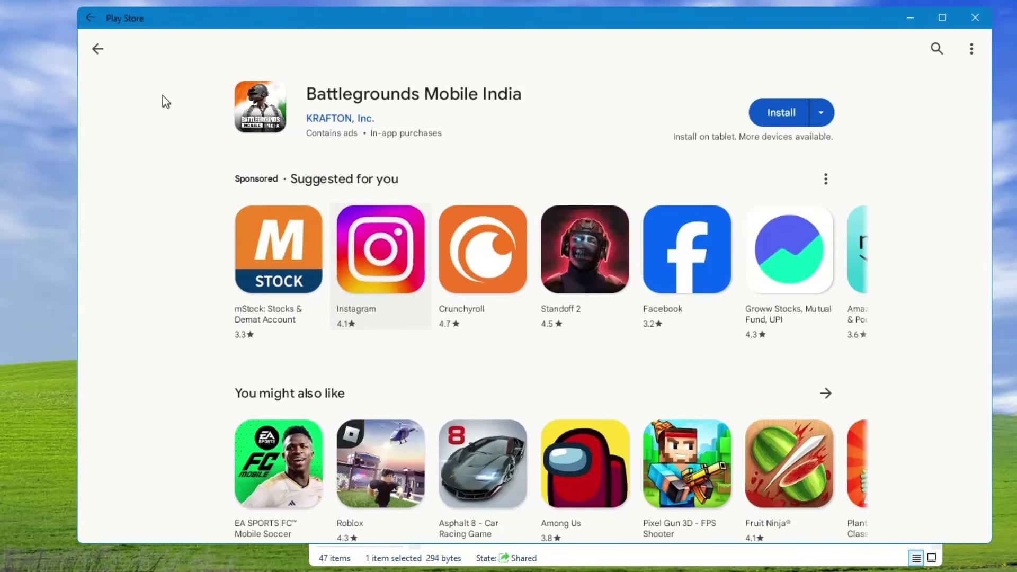
click(97, 50)
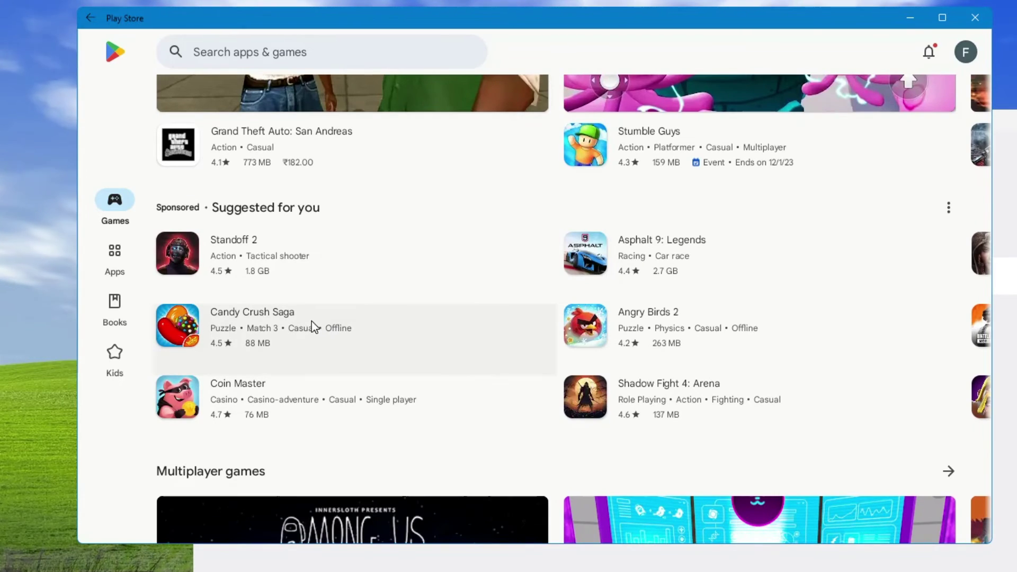
Step: Open Candy Crush Saga from Suggested for you and install it
click(274, 329)
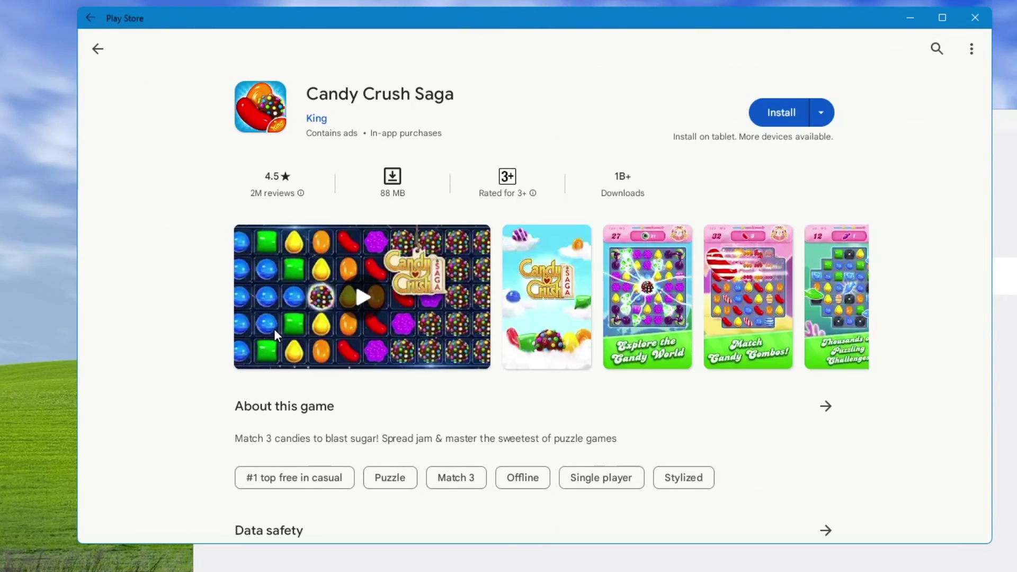
click(784, 113)
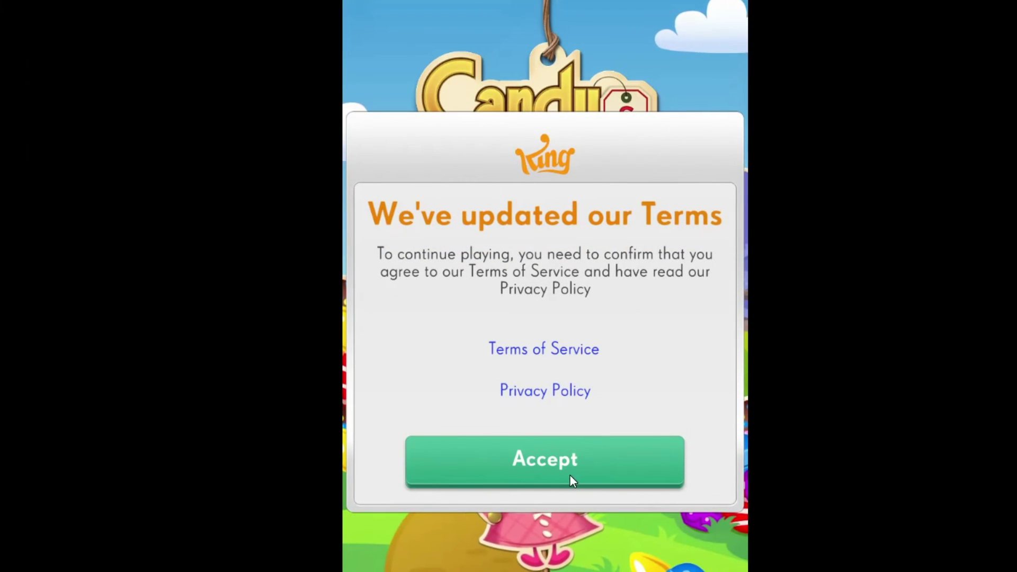
Step: Accept Candy Crush Saga's updated terms and continue past the Yeti's intro message
click(577, 472)
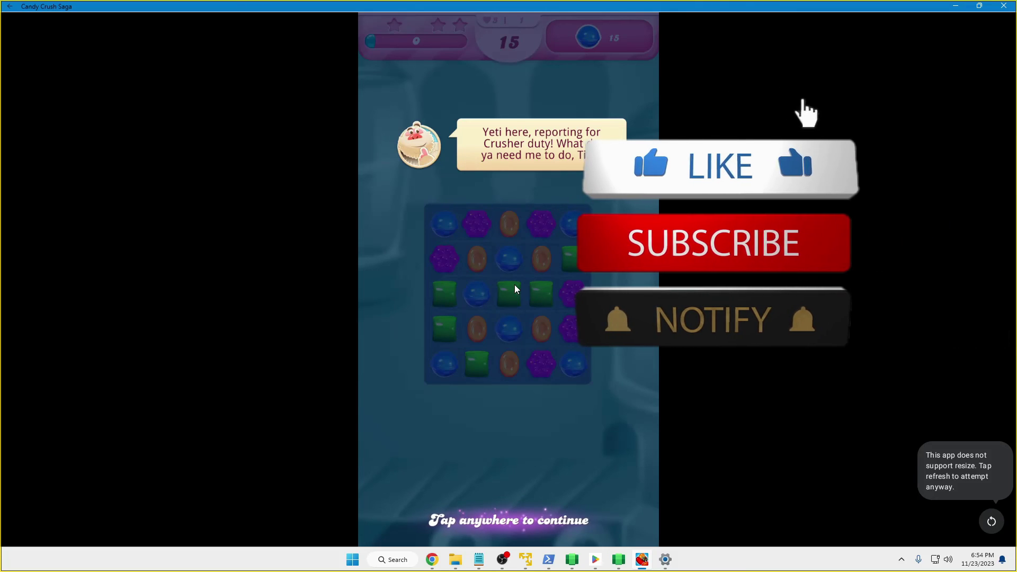
click(500, 418)
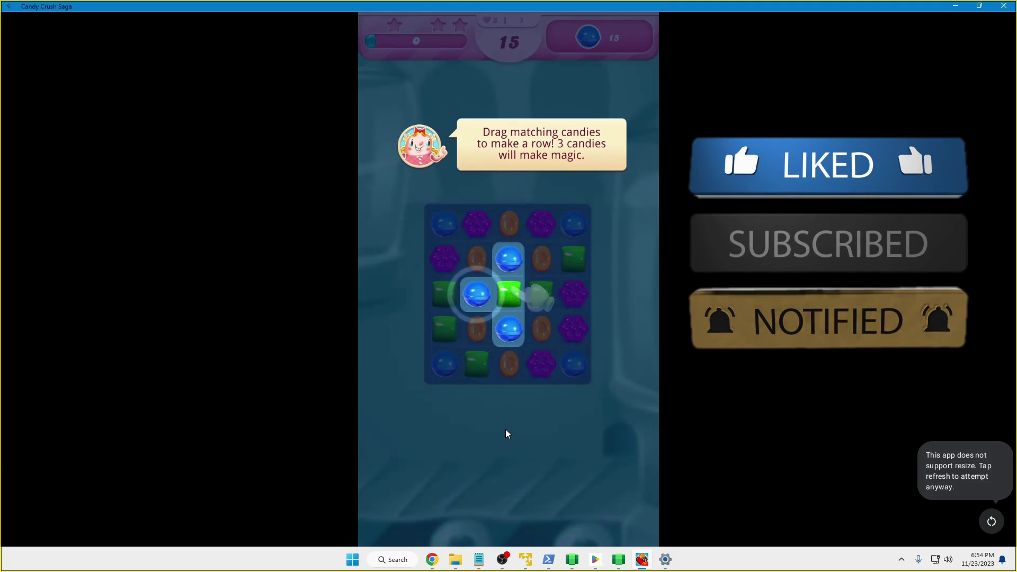